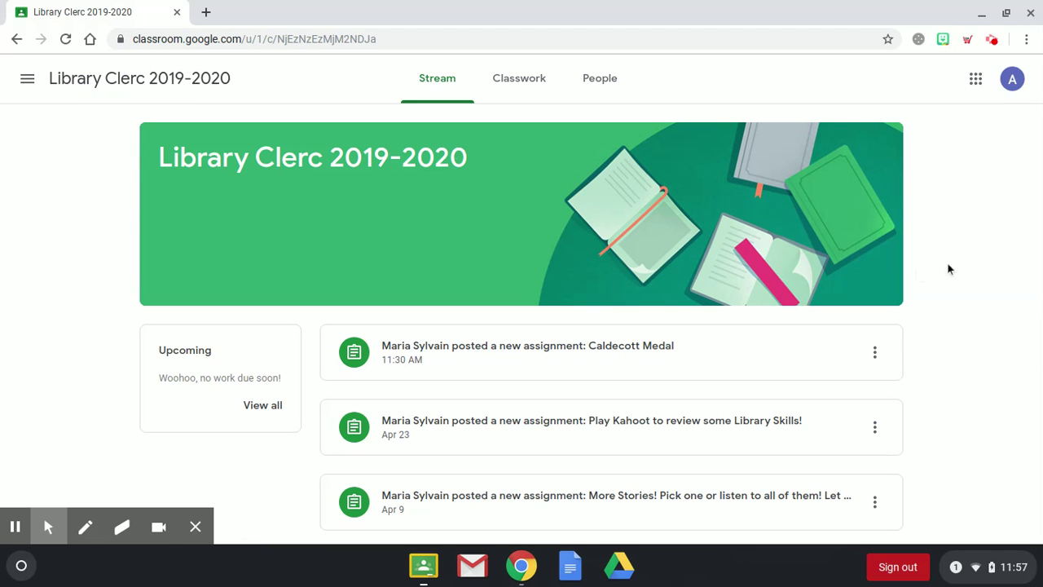
Step: Scroll down and back up the Library Clerc 2019-2020 class stream to review the posted assignments
scroll(975, 262, "down", 3)
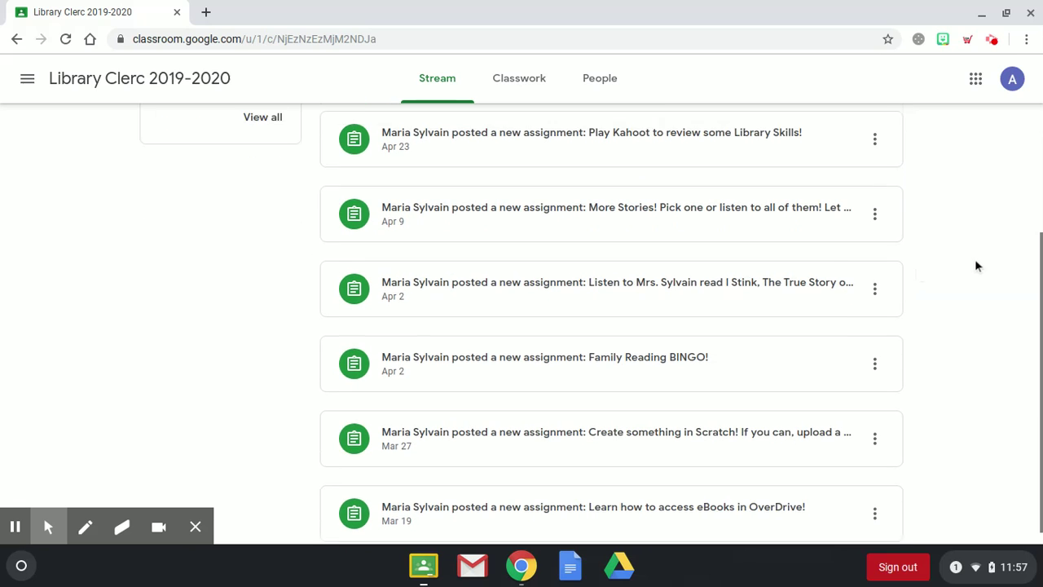
scroll(976, 266, "up", 3)
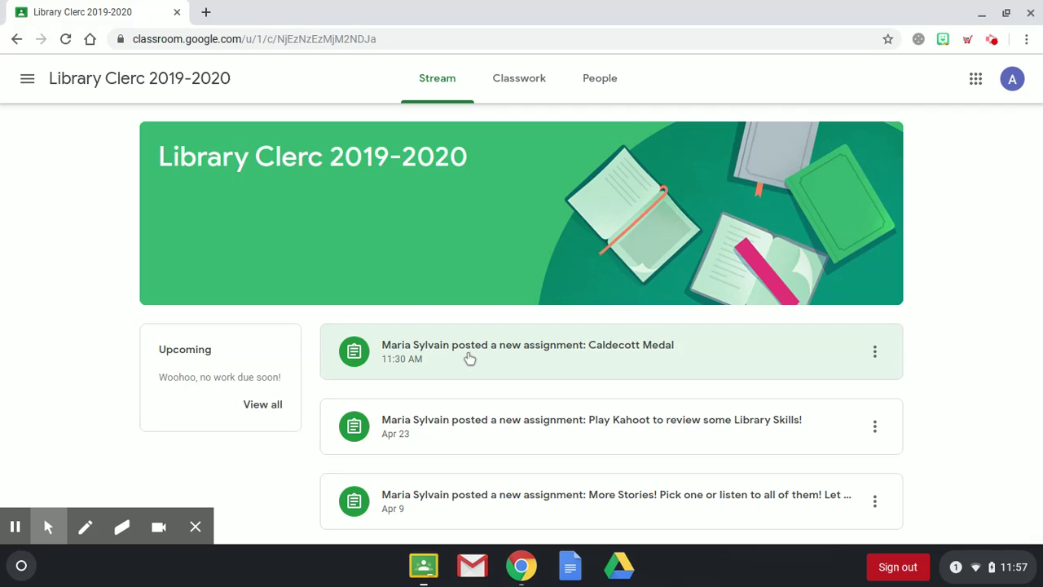
left_click(537, 346)
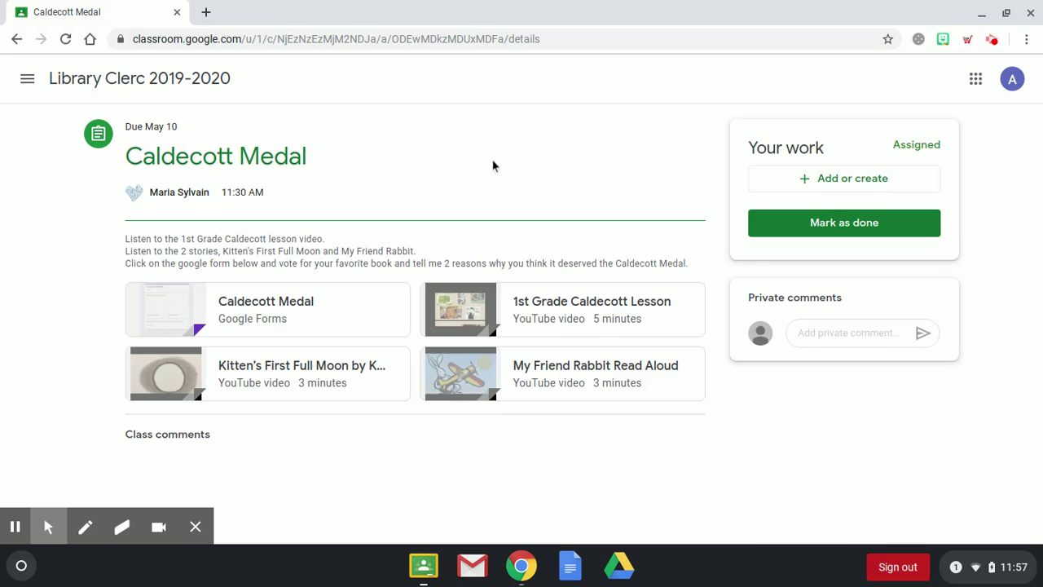
Step: Watch and close the 1st Grade Caldecott Lesson, Kitten's First Full Moon and My Friend Rabbit videos
left_click(565, 315)
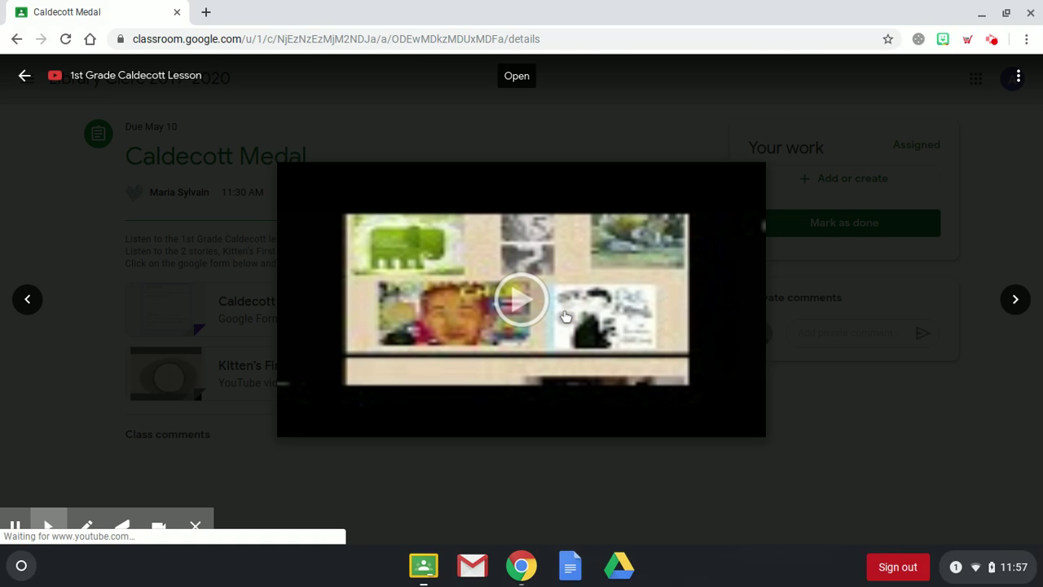
left_click(518, 300)
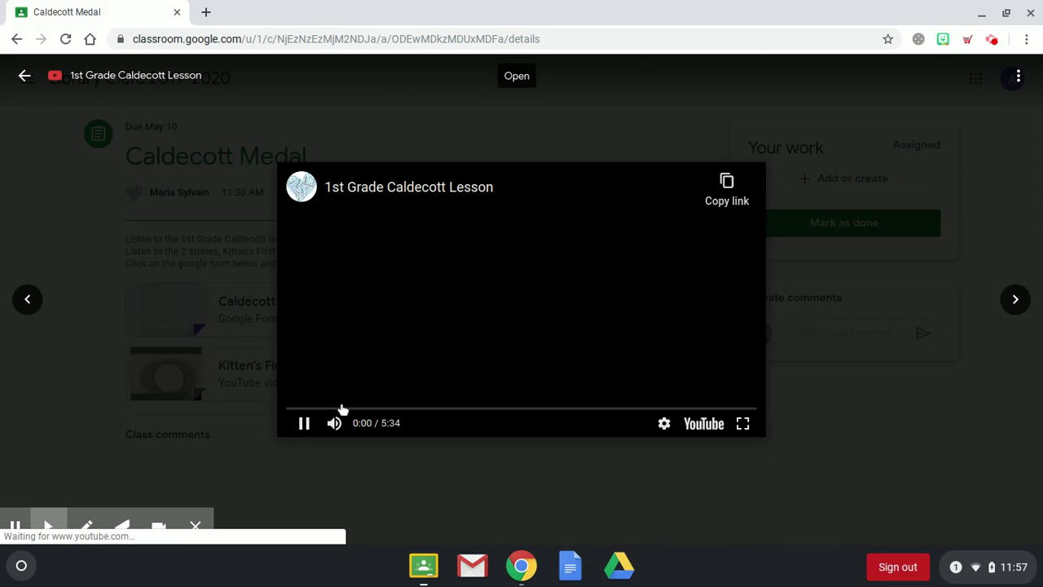
left_click(303, 423)
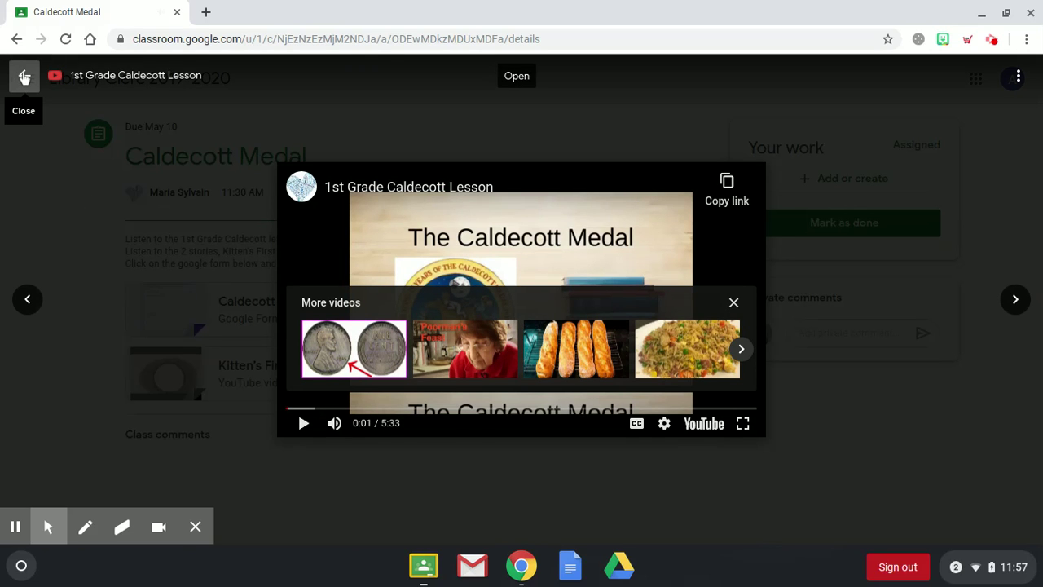
left_click(25, 77)
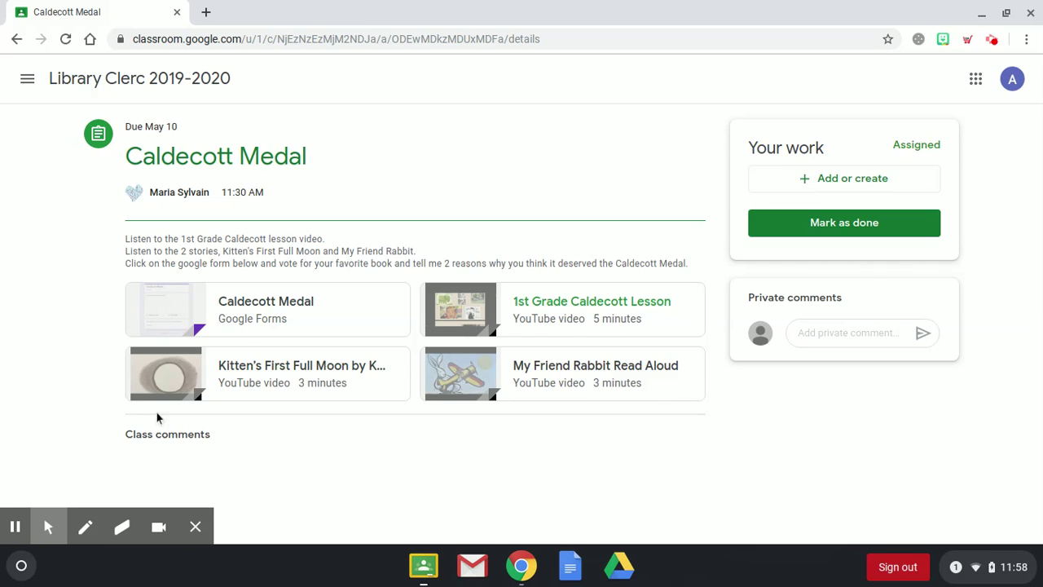
left_click(316, 385)
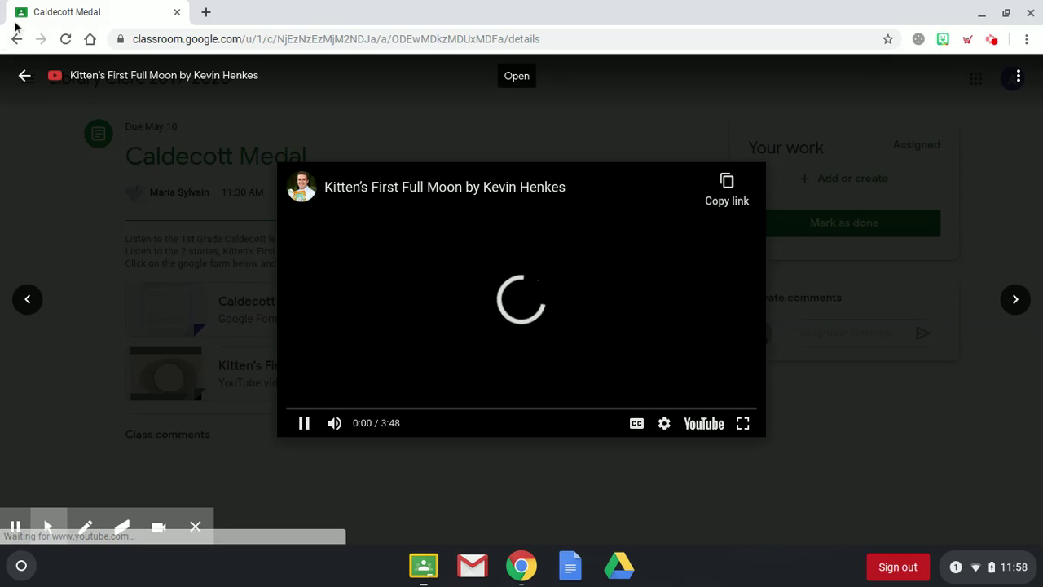
left_click(25, 78)
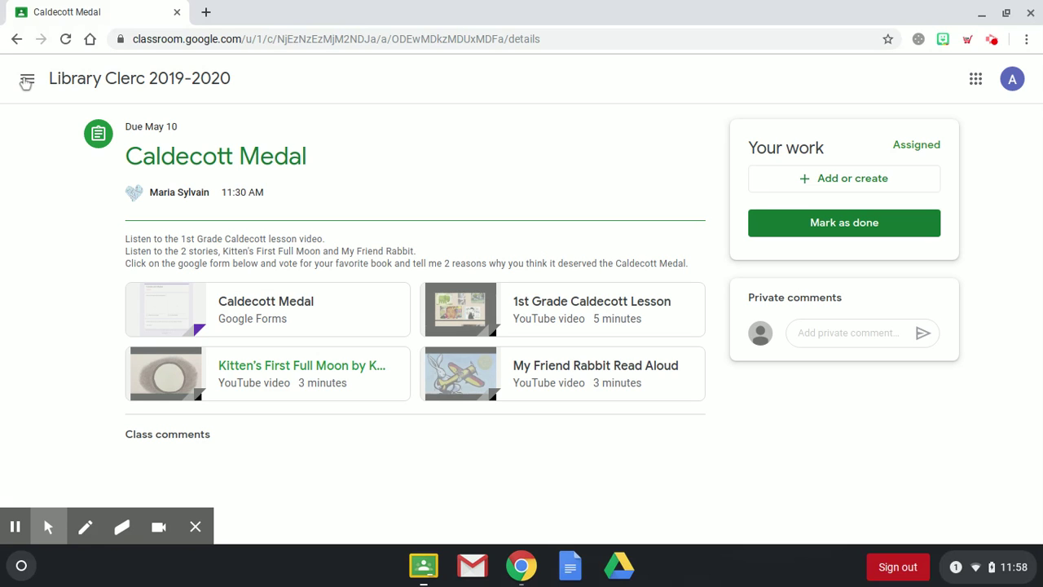
left_click(559, 388)
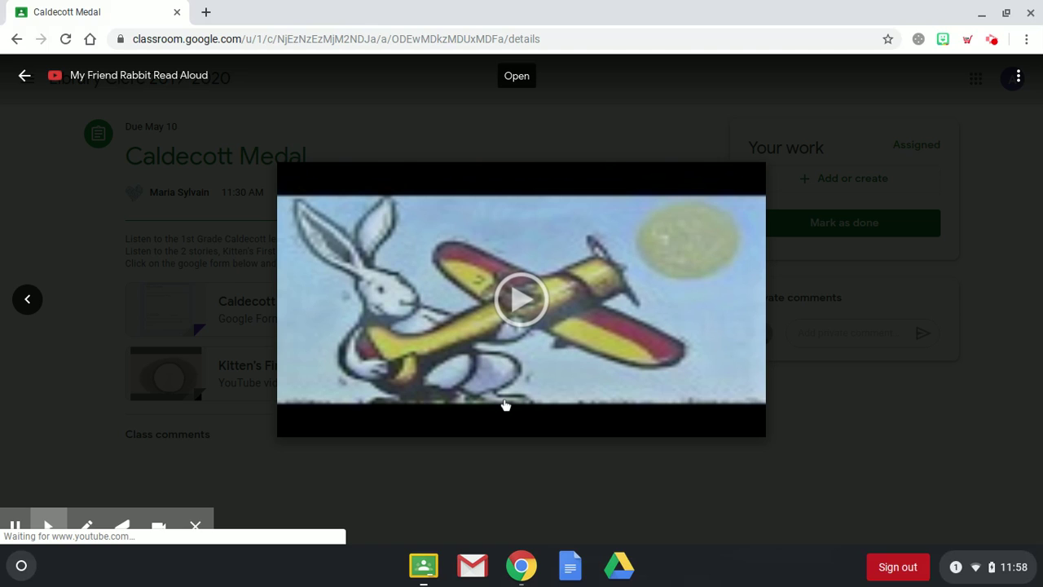
left_click(520, 300)
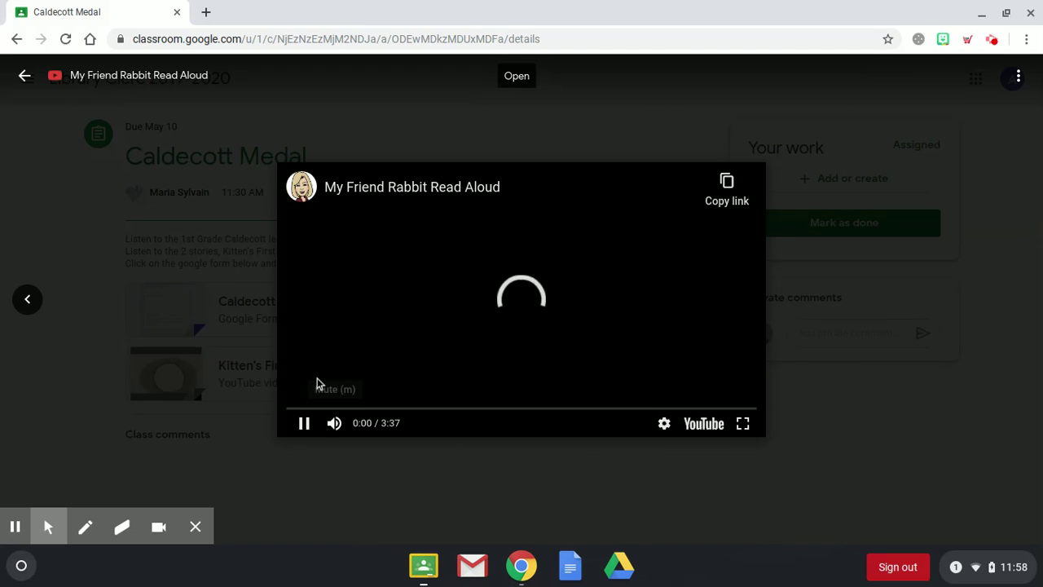
left_click(304, 423)
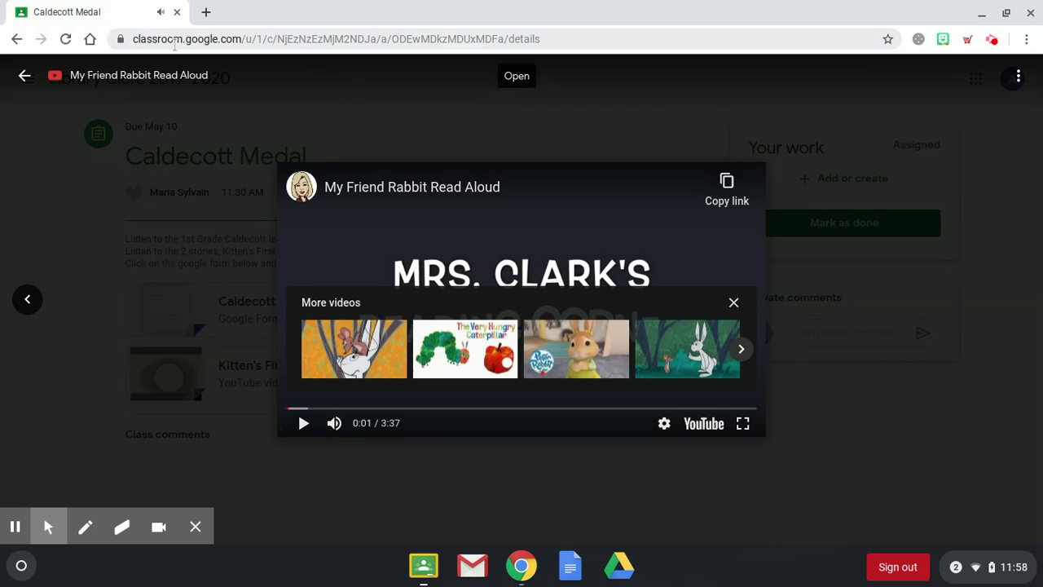
left_click(25, 76)
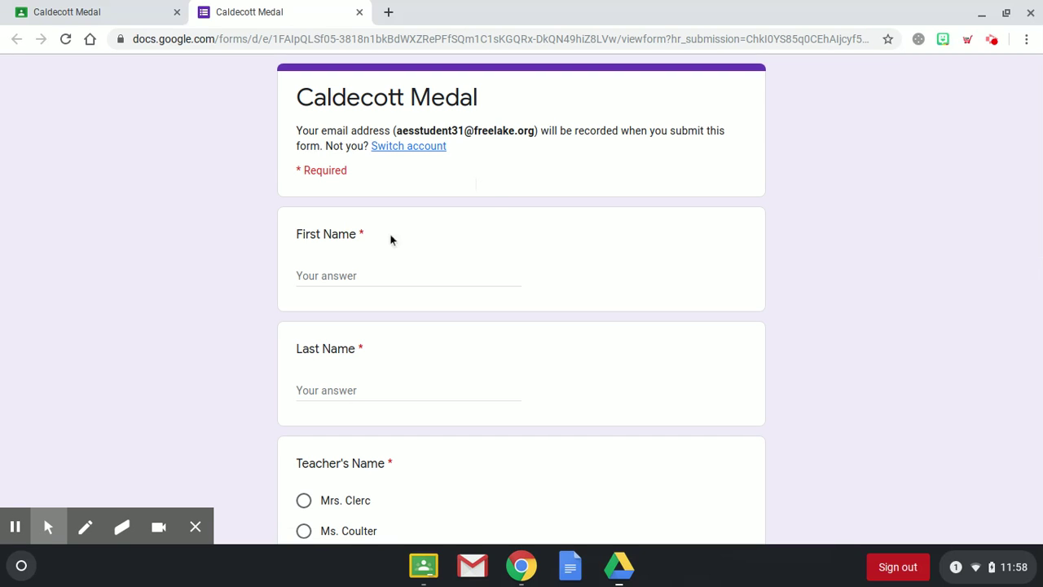
Step: Fill in the student's first and last name on the vote form
left_click(367, 273)
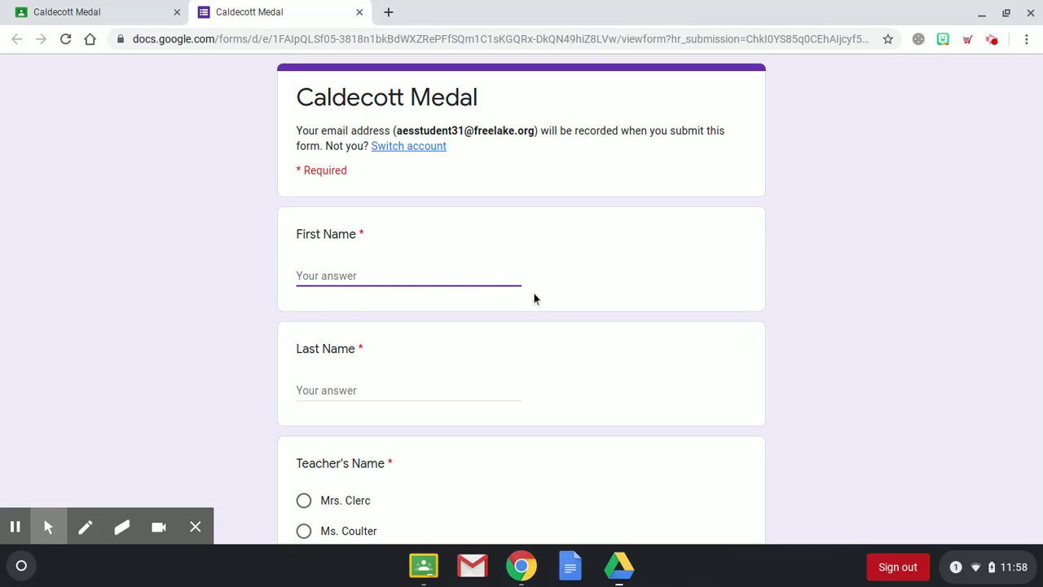
type("AES")
left_click(389, 396)
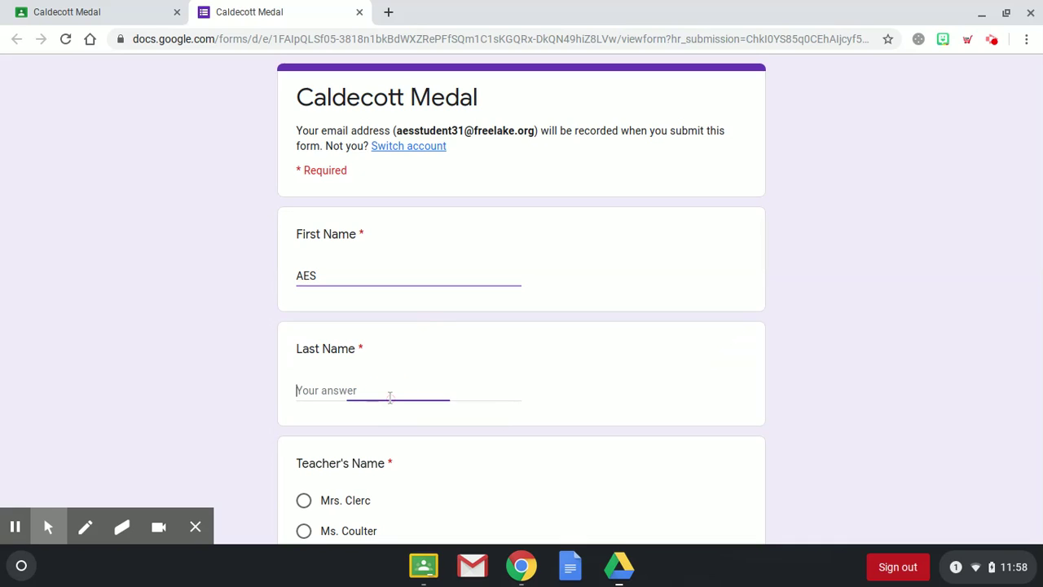
type("Student")
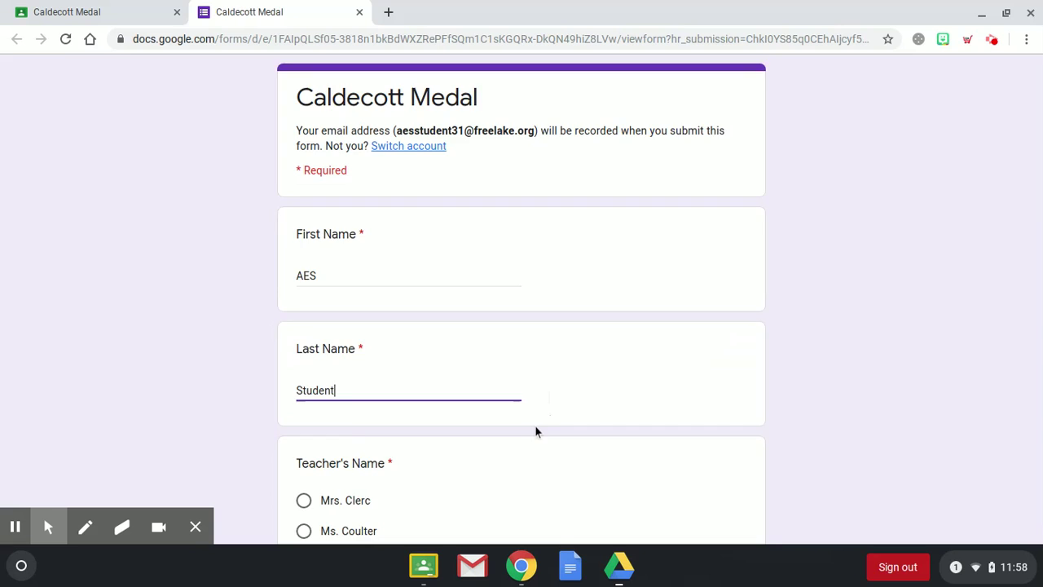
Step: Select the student's teacher and vote for Kitten's First Full Moon
scroll(535, 428, "down", 2)
scroll(535, 432, "down", 1)
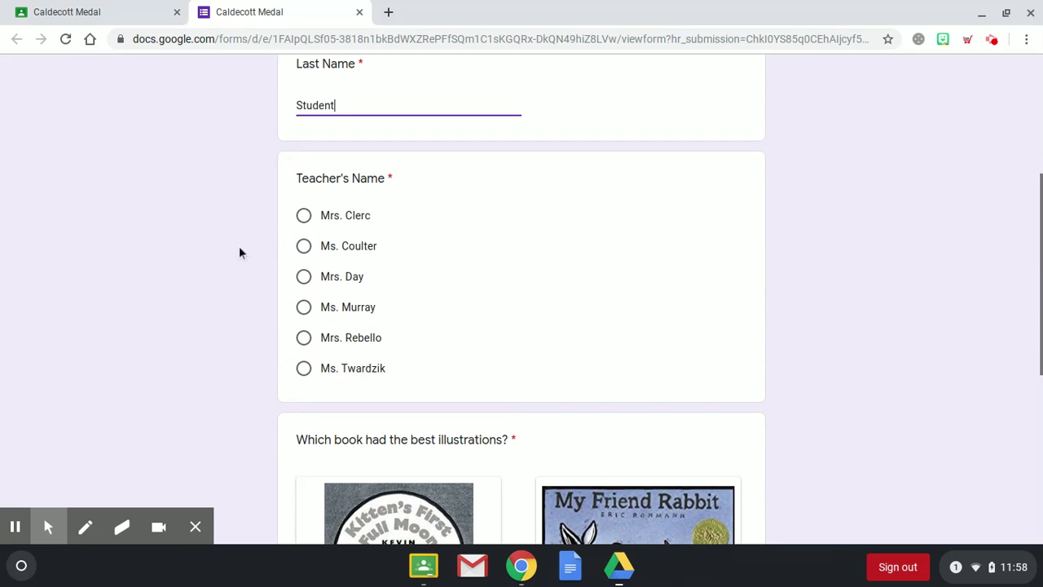
left_click(303, 216)
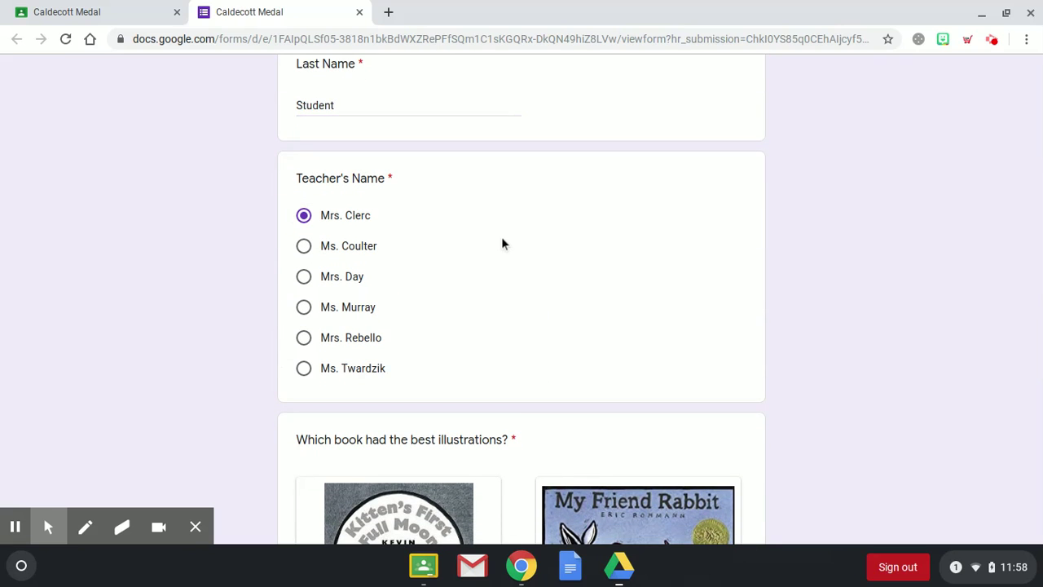
scroll(501, 243, "down", 3)
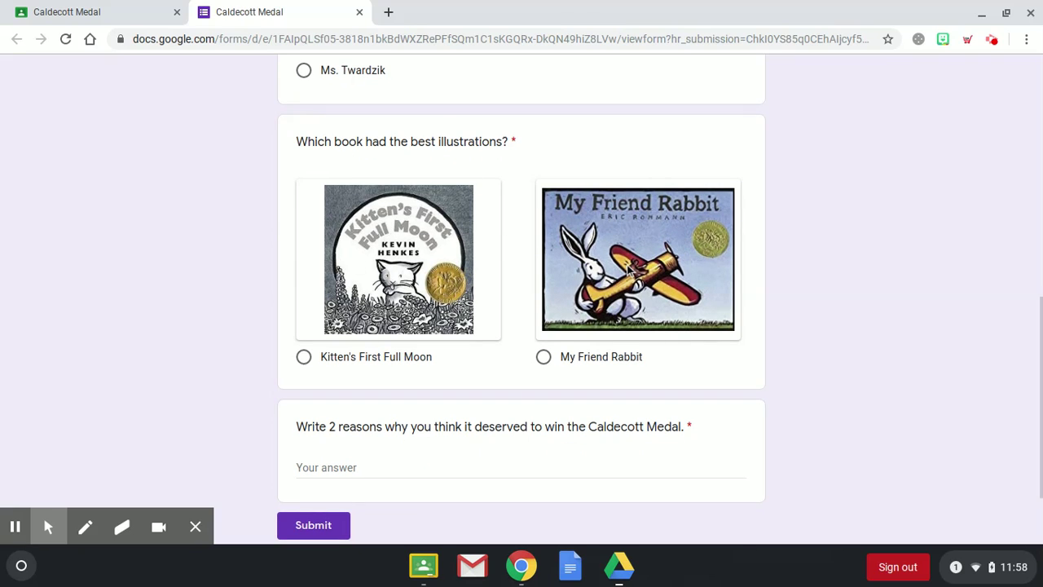
left_click(373, 328)
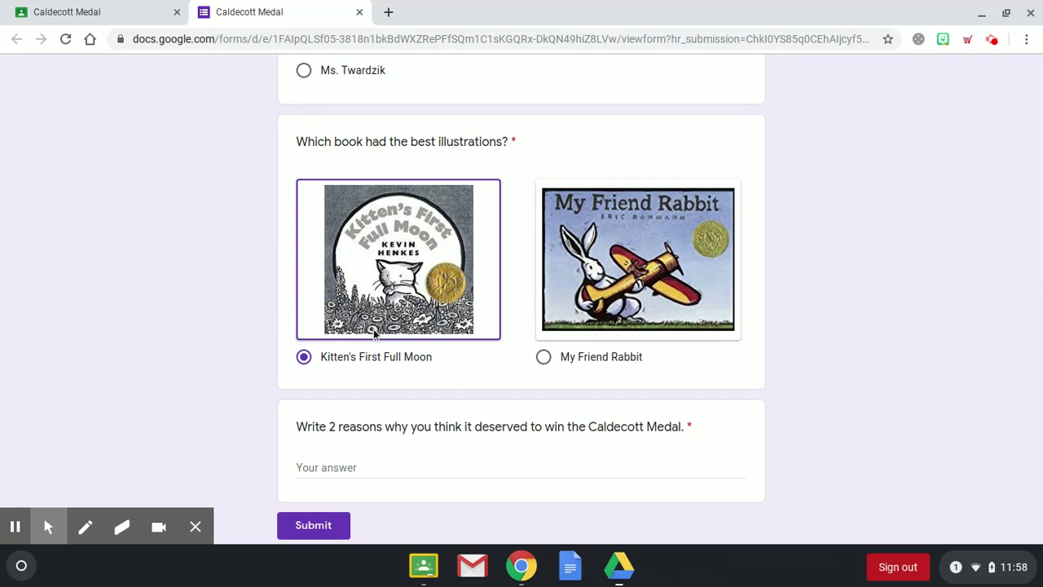
Step: Begin the reasons answer: "I think Kitten's First Full Moon deserved to win becaus"
scroll(452, 379, "down", 1)
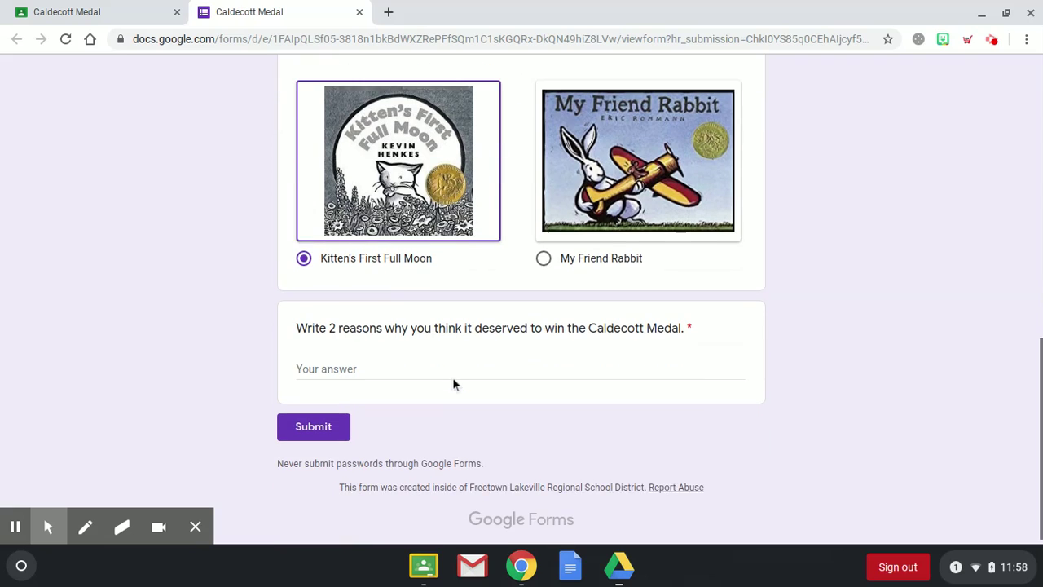
left_click(360, 366)
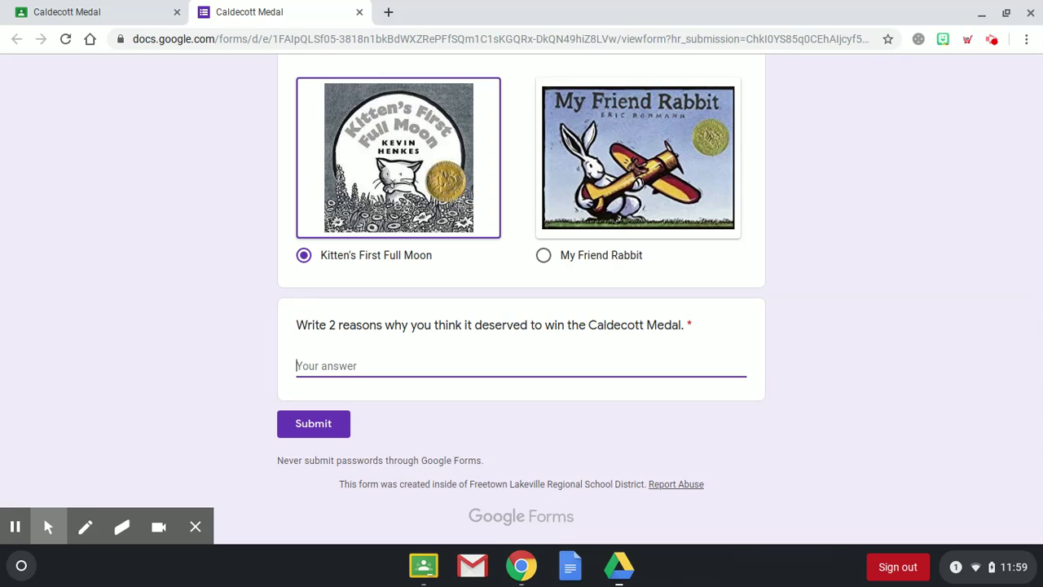
type("I think Kitten's First")
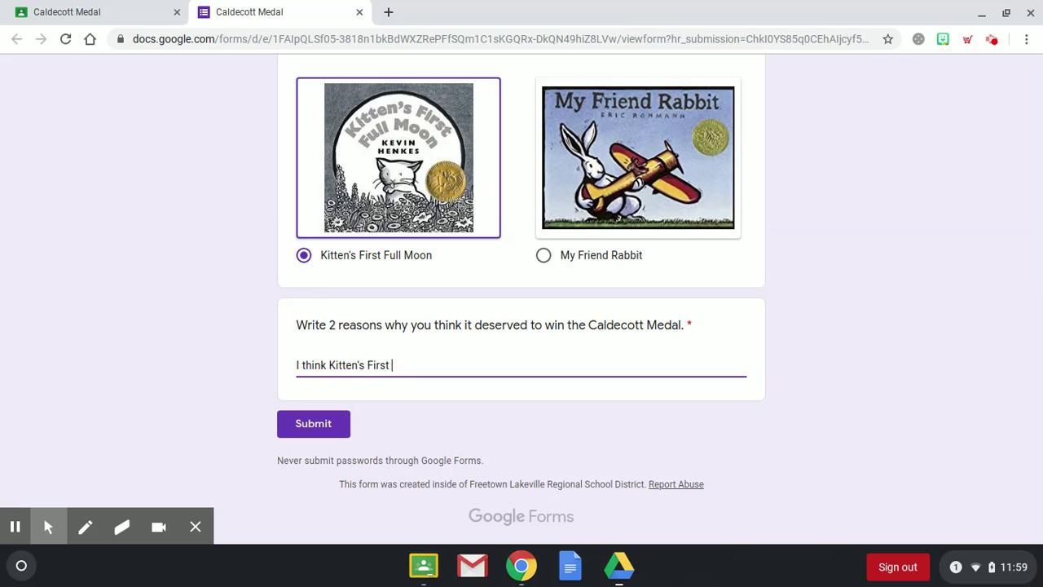
type(" Full Moon deserved ")
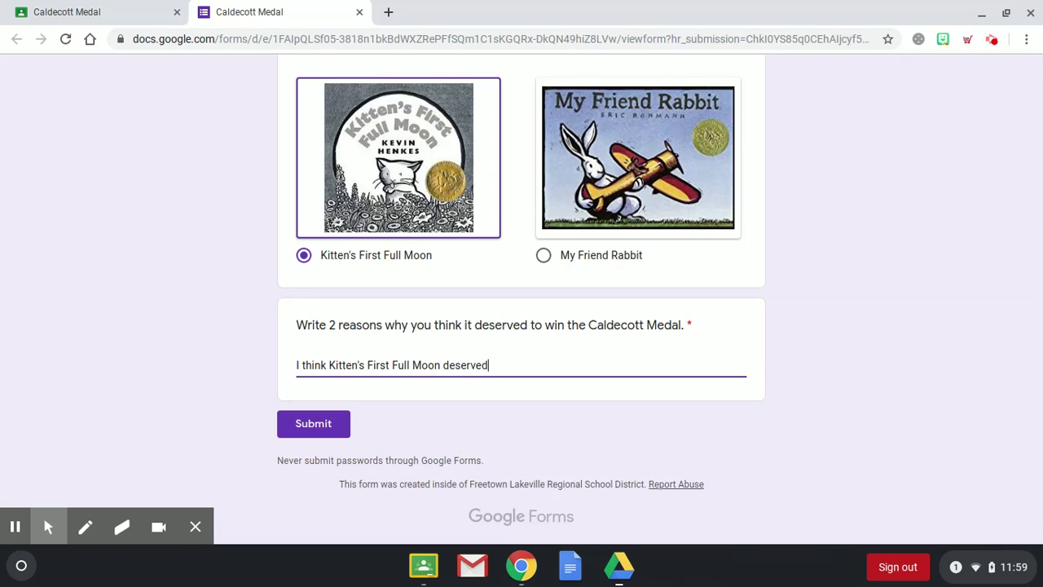
type("to win because")
Step: Submit the Caldecott Medal vote form so the response is recorded
left_click(320, 426)
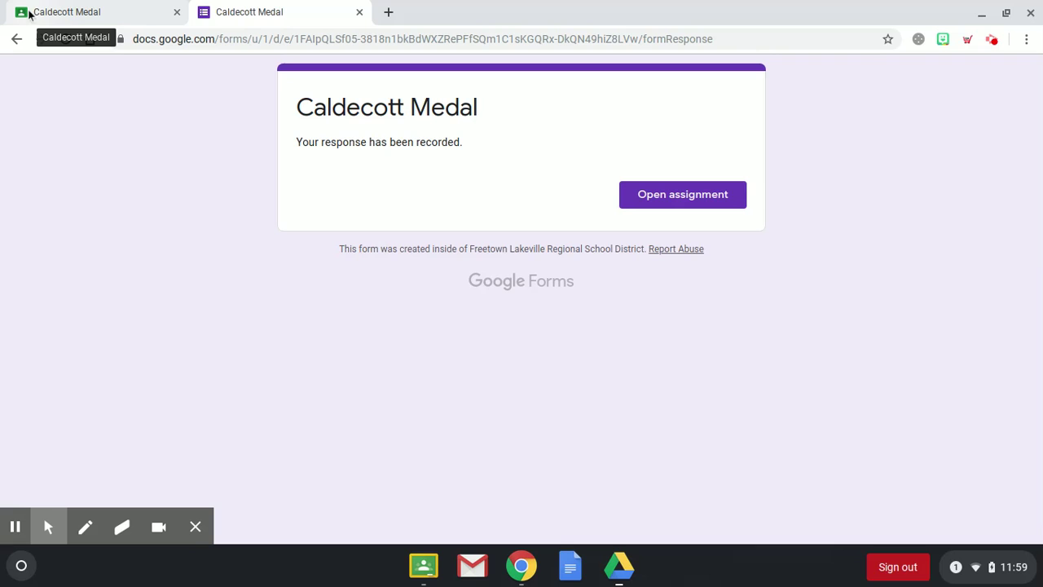
Step: Back on the Classroom assignment, mark the Caldecott Medal assignment as done and confirm
left_click(75, 11)
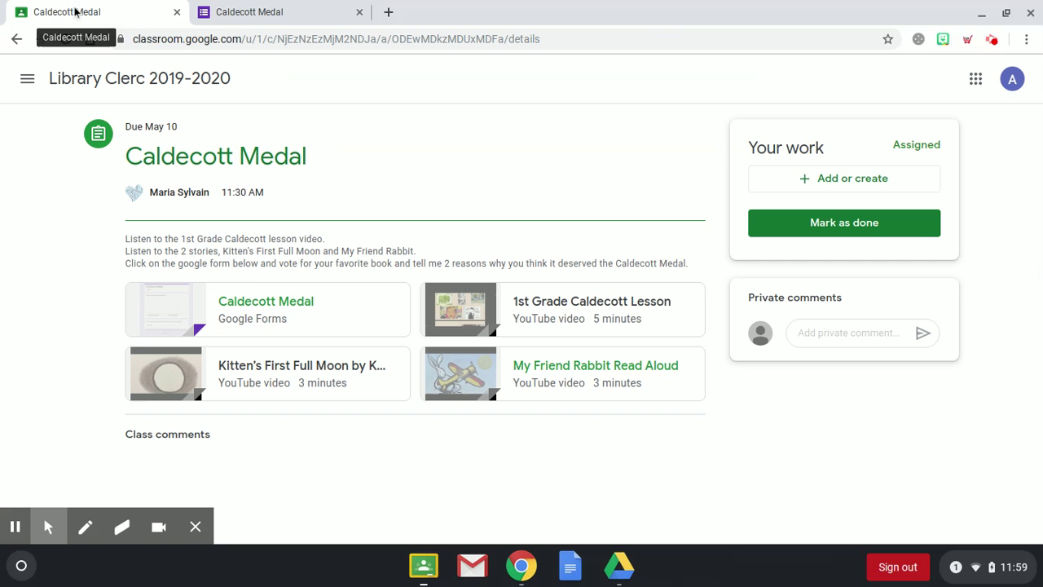
left_click(854, 227)
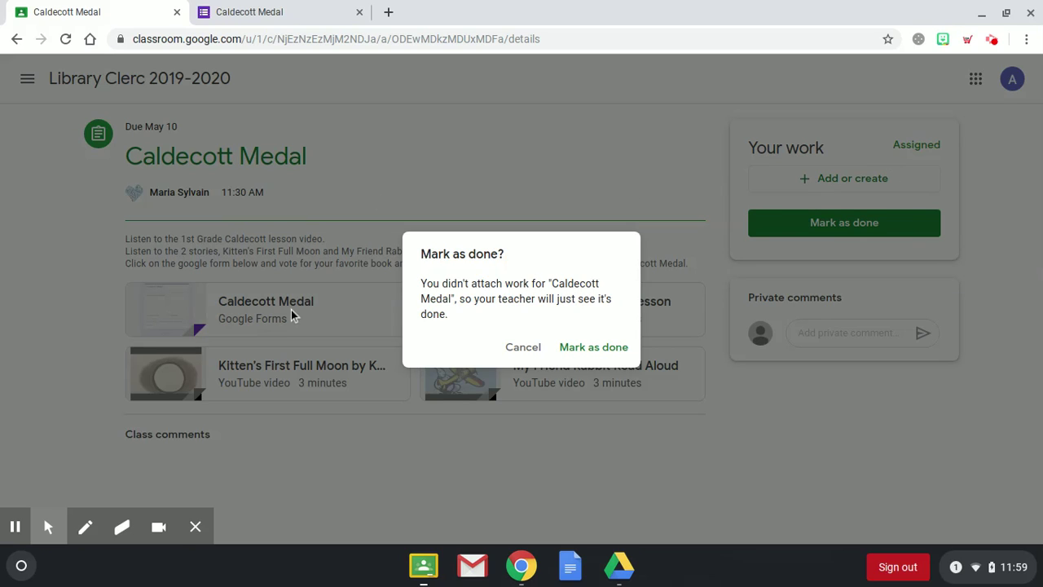
left_click(593, 348)
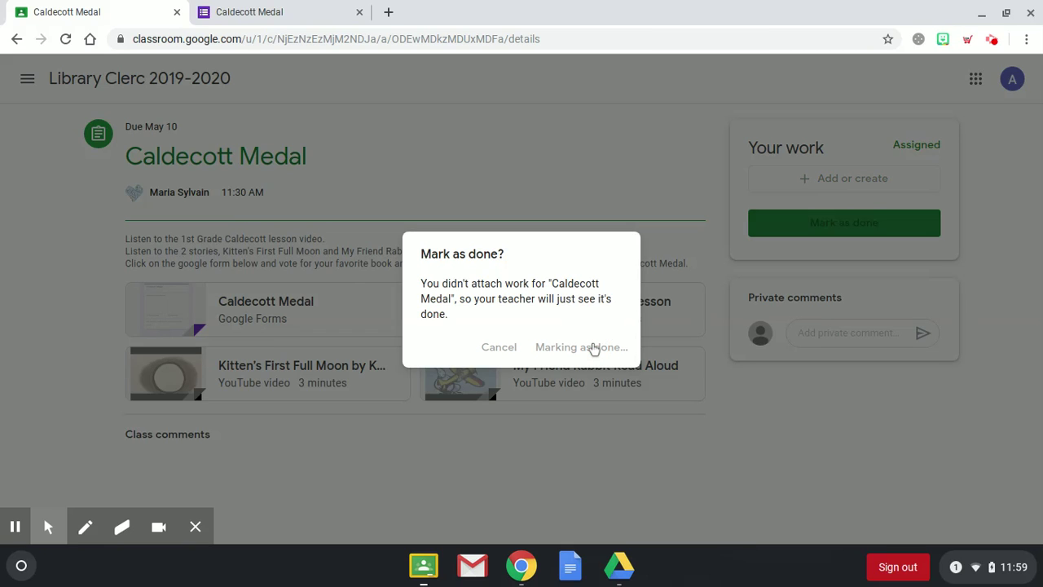